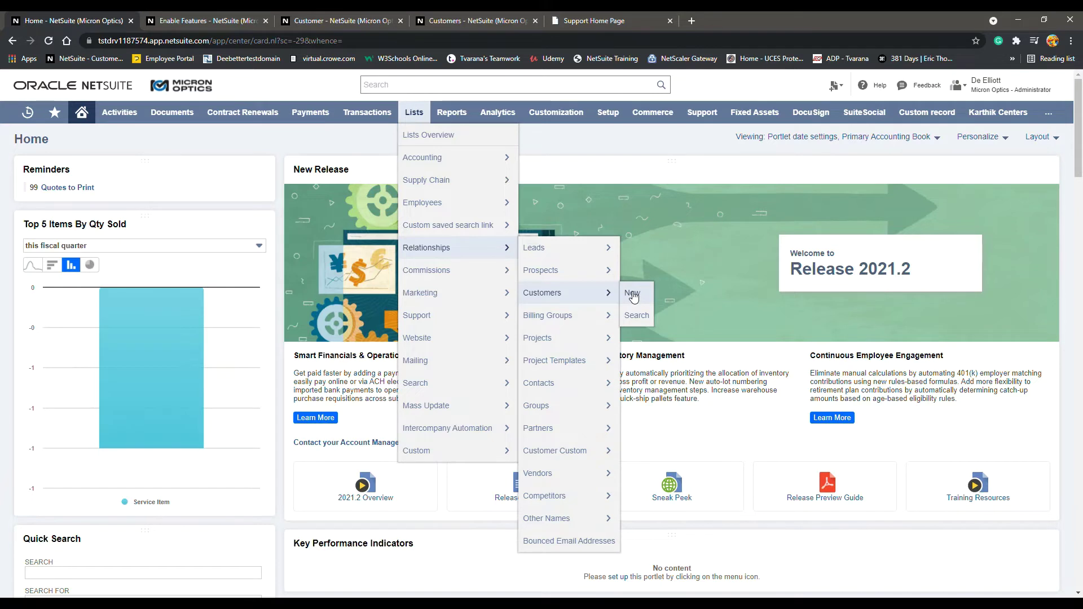
- Start a new, blank Customer record from Lists > Relationships > Customers
left_click(632, 295)
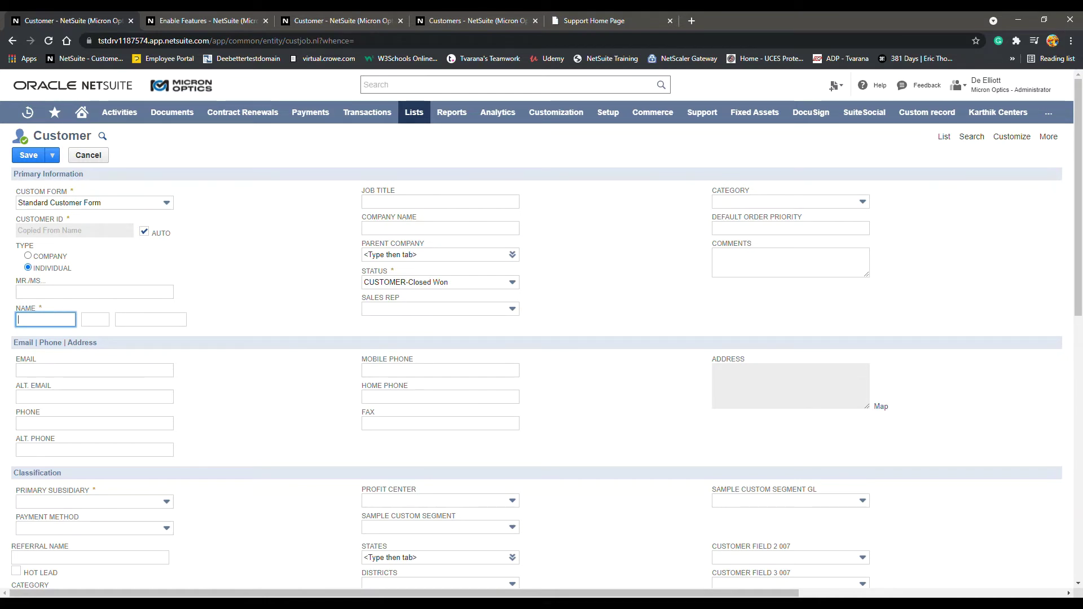
left_click(167, 203)
scroll(150, 254, "up", 3)
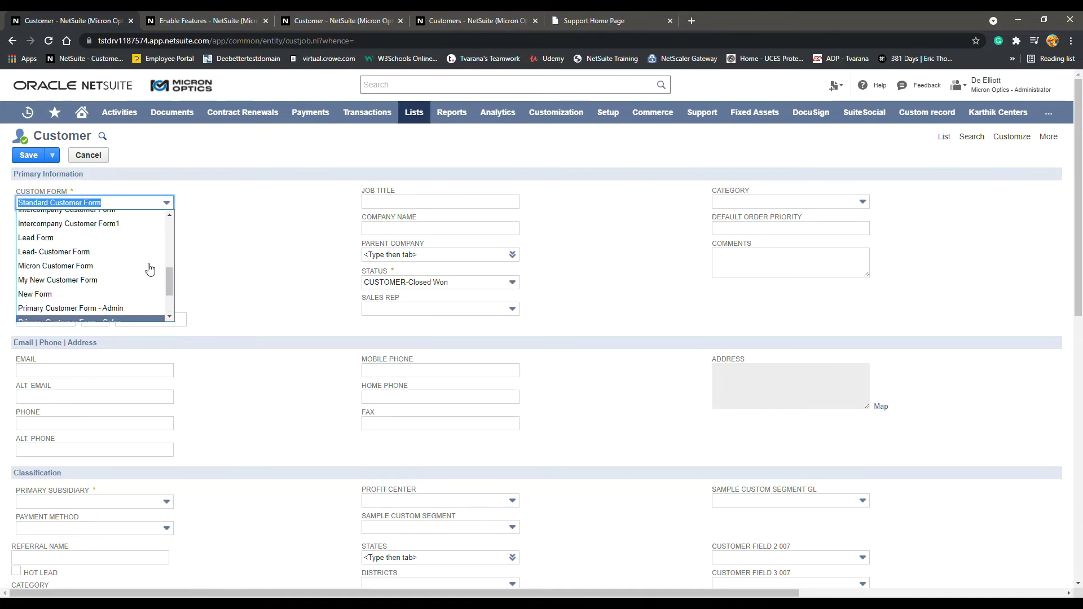
scroll(150, 269, "up", 2)
scroll(150, 270, "up", 3)
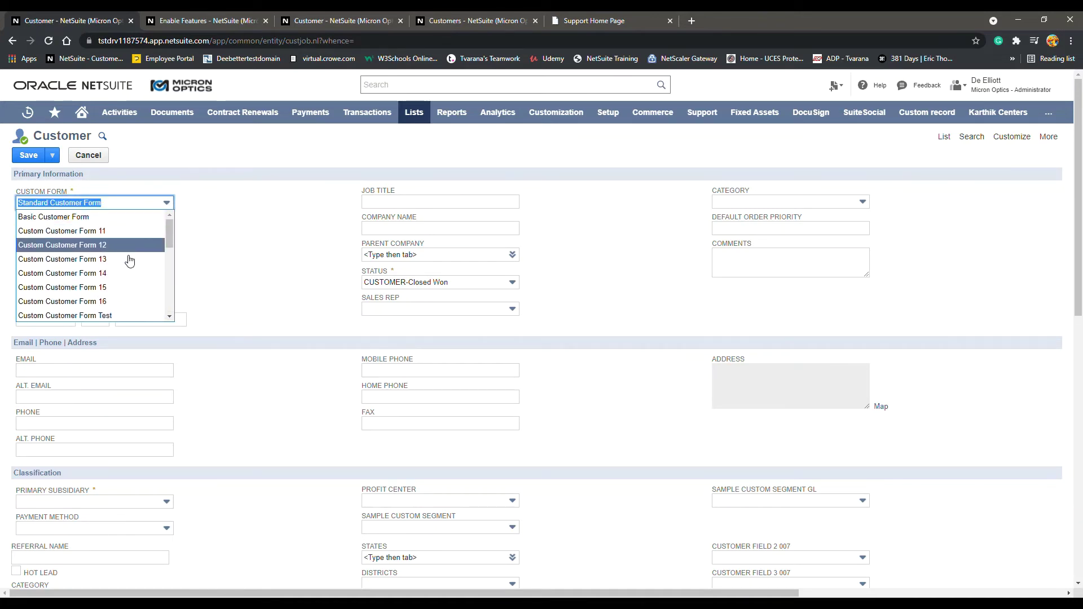
scroll(129, 265, "down", 2)
scroll(130, 265, "down", 3)
scroll(129, 264, "down", 3)
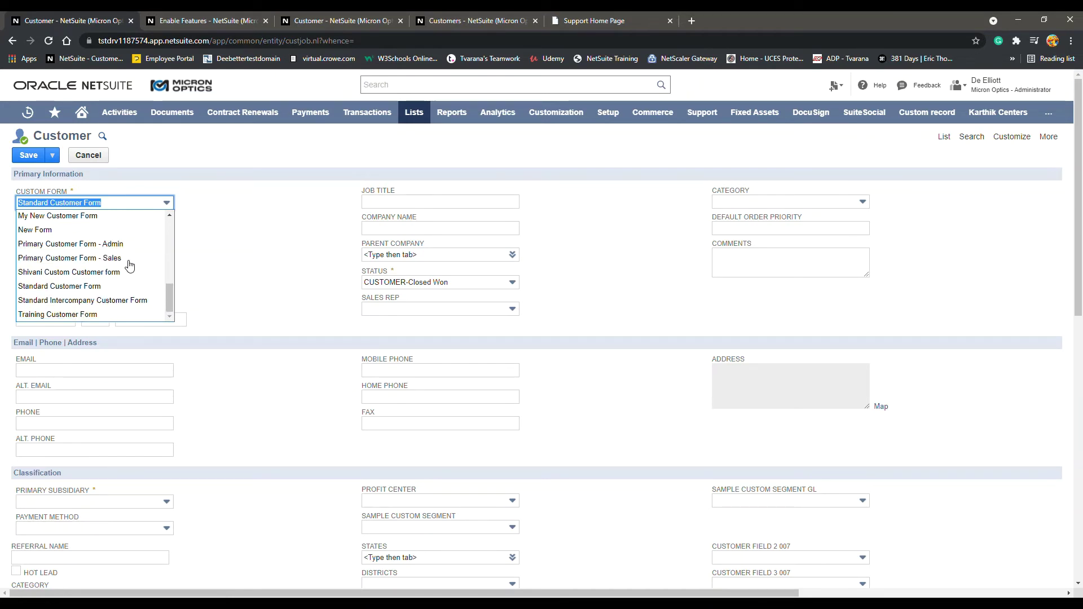
left_click(242, 250)
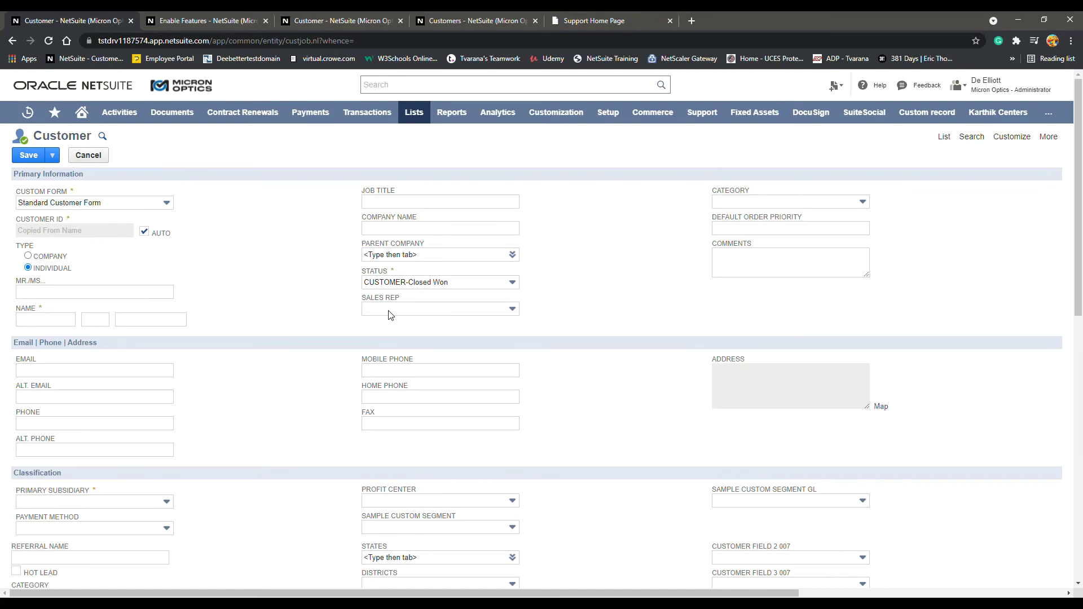
left_click(77, 369)
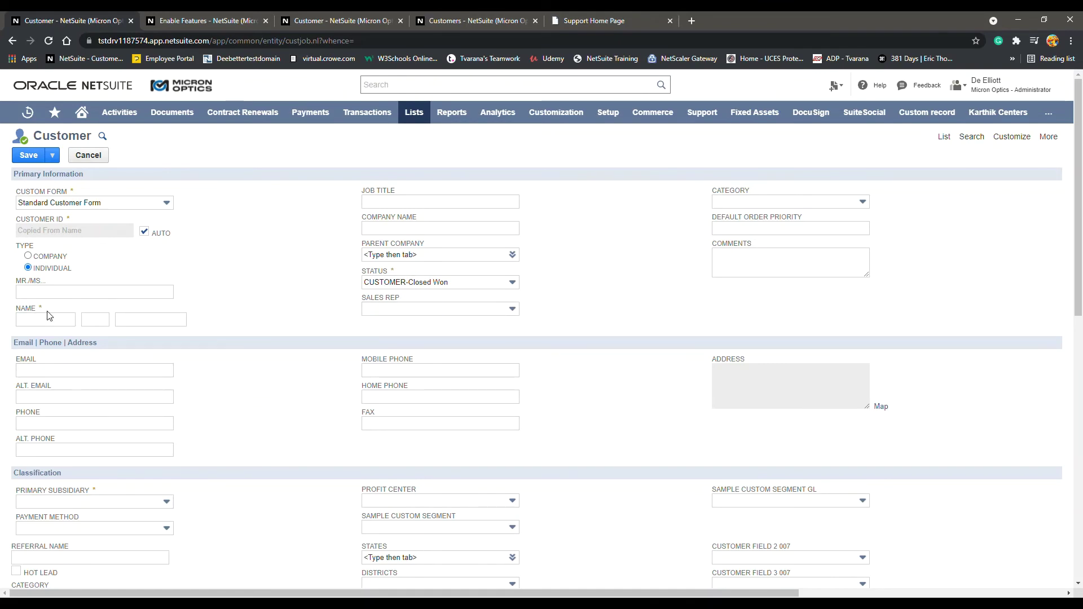
scroll(193, 435, "down", 5)
scroll(193, 435, "down", 5)
scroll(194, 435, "down", 5)
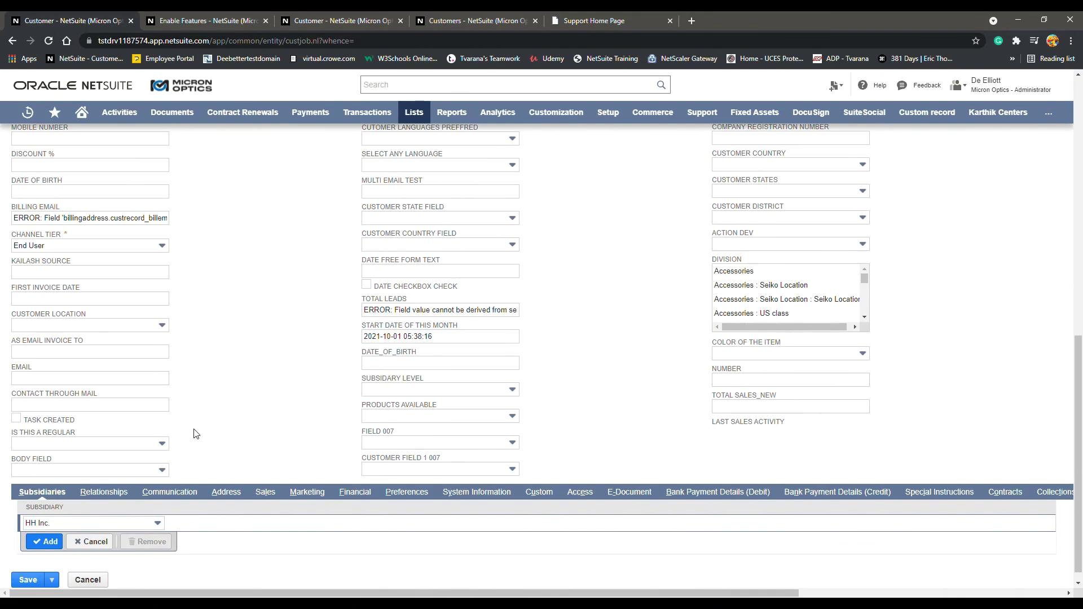
left_click(102, 479)
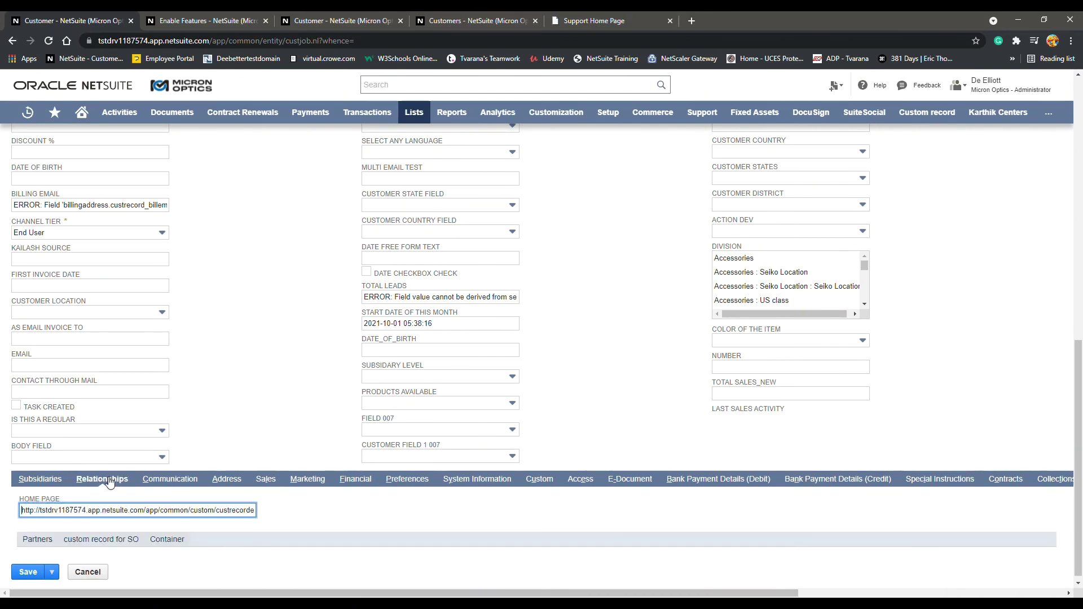
left_click(169, 480)
left_click(226, 480)
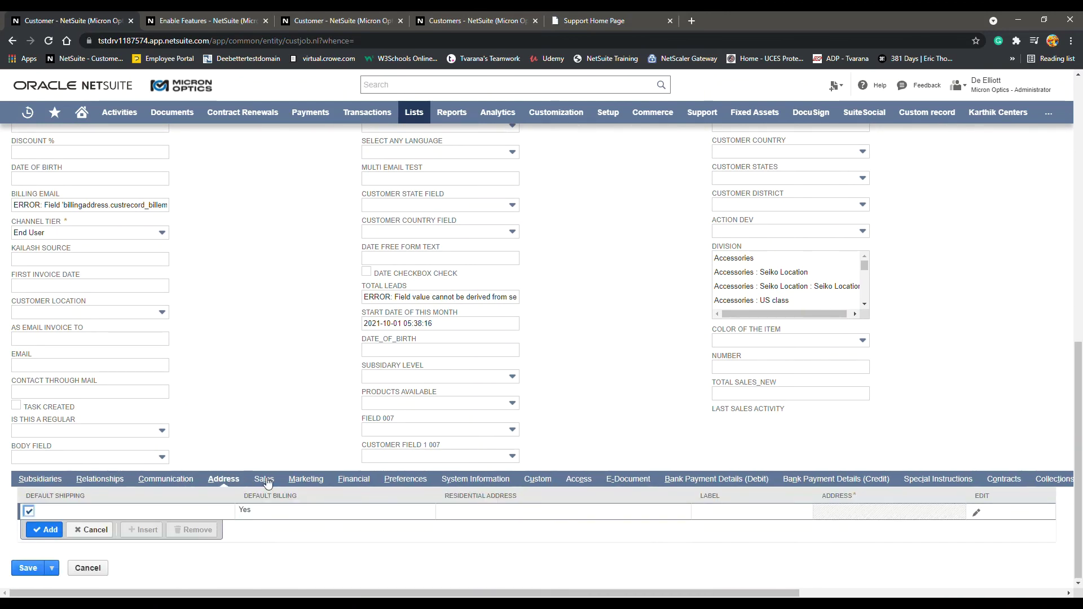
left_click(265, 479)
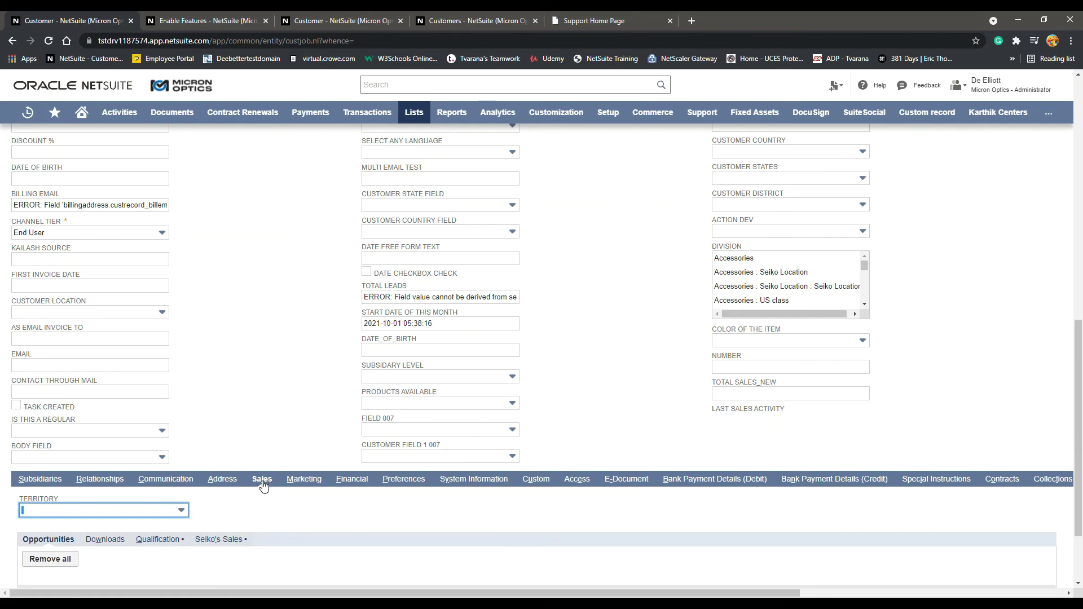
scroll(243, 486, "up", 10)
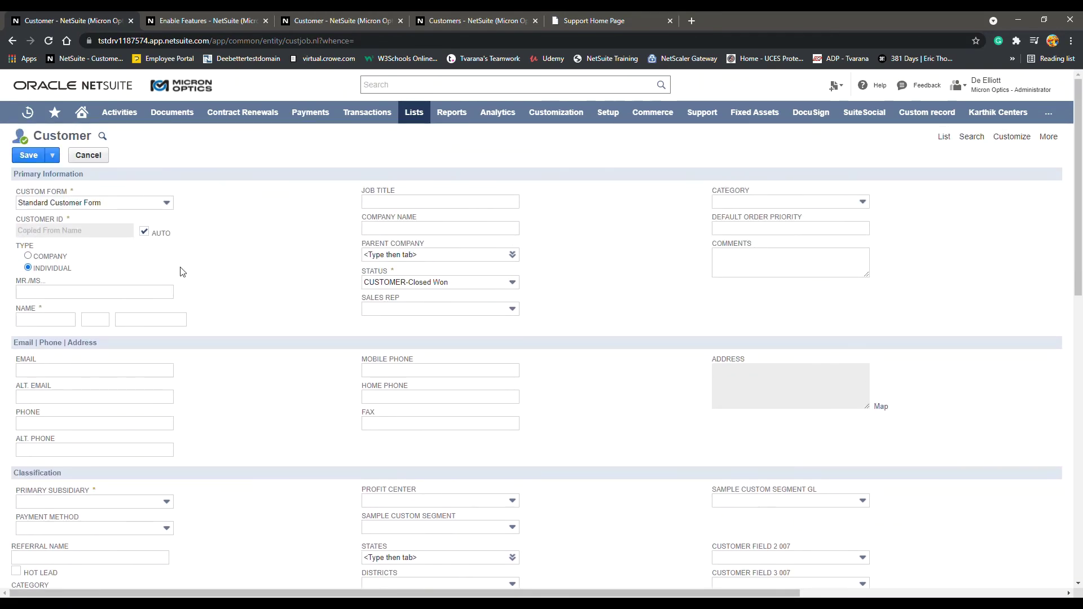